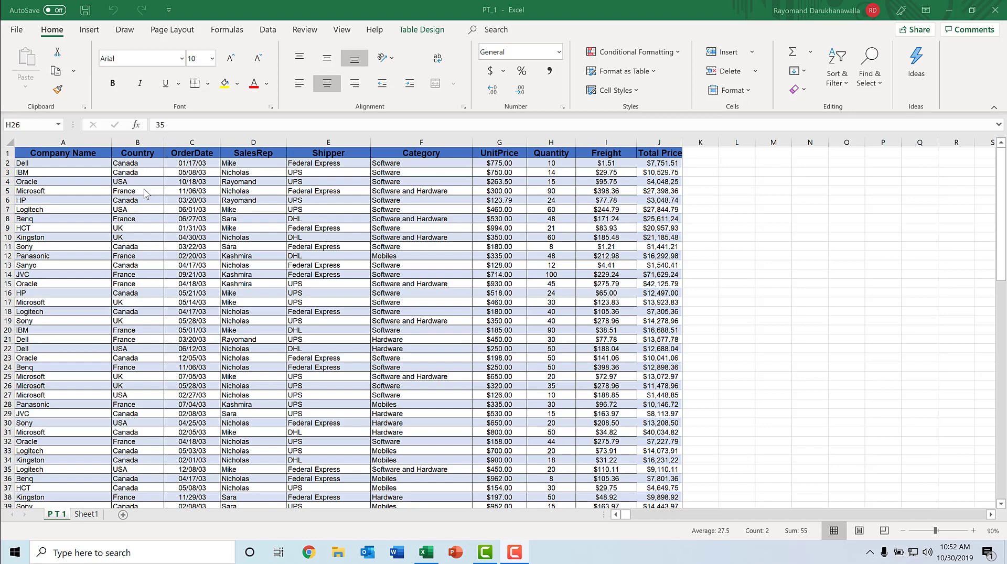
# Create a PivotTable from the Table1 data on a new worksheet.
pyautogui.click(903, 532)
pyautogui.click(903, 531)
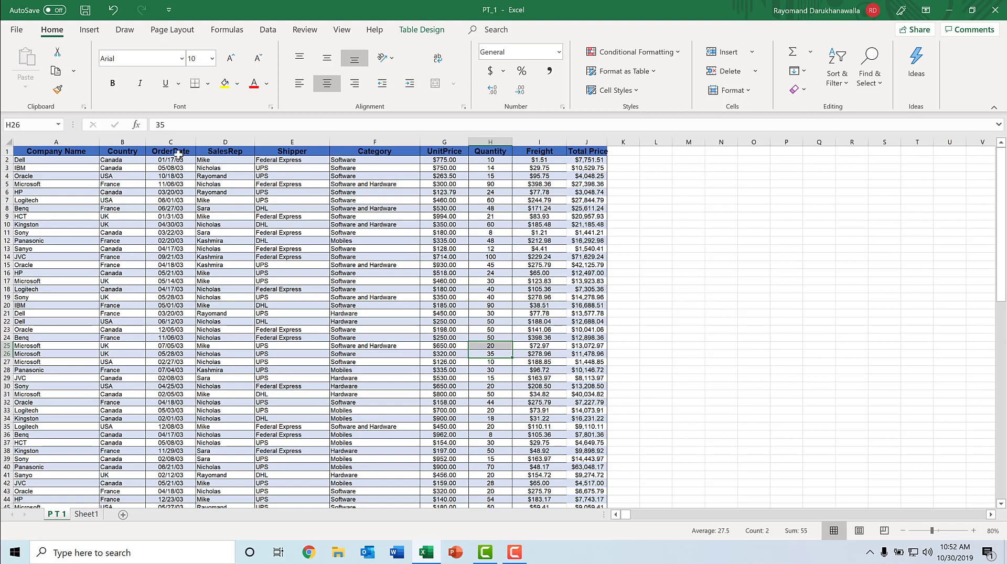
pyautogui.click(88, 32)
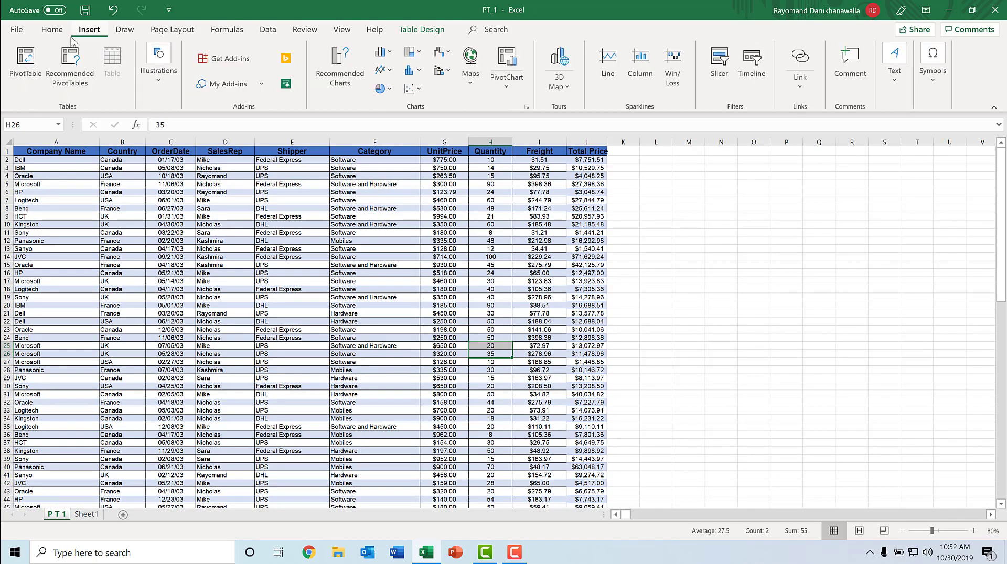
pyautogui.click(22, 64)
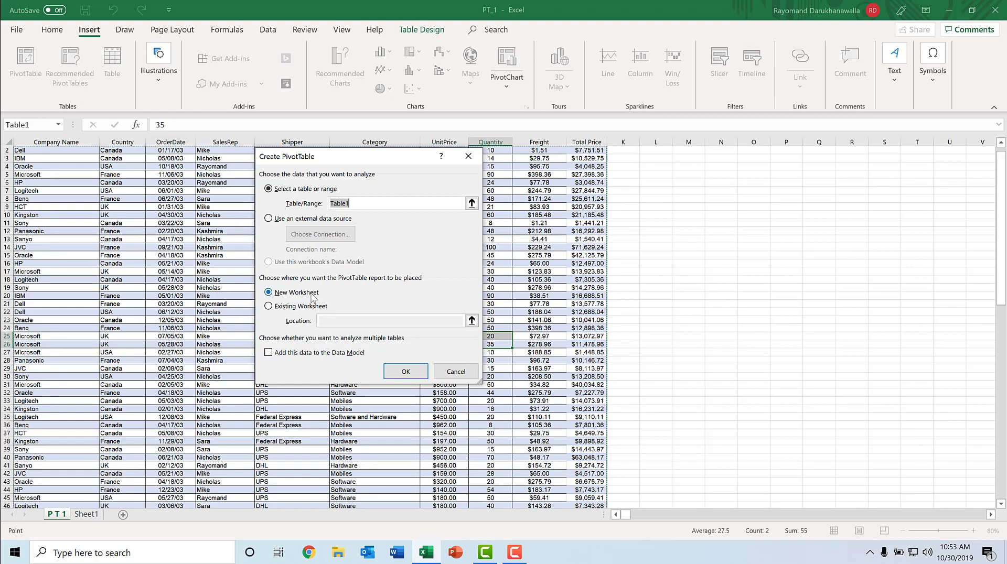
pyautogui.click(398, 372)
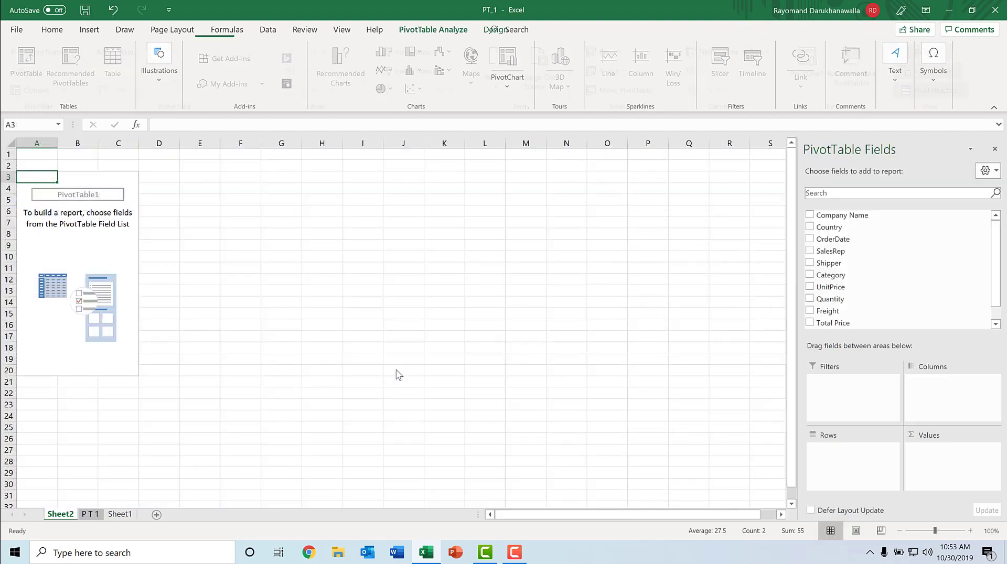
# Build the pivot with SalesRep as rows, Country as columns, and Sum of Total Price as values.
pyautogui.click(970, 530)
pyautogui.click(970, 530)
pyautogui.click(970, 530)
pyautogui.click(970, 530)
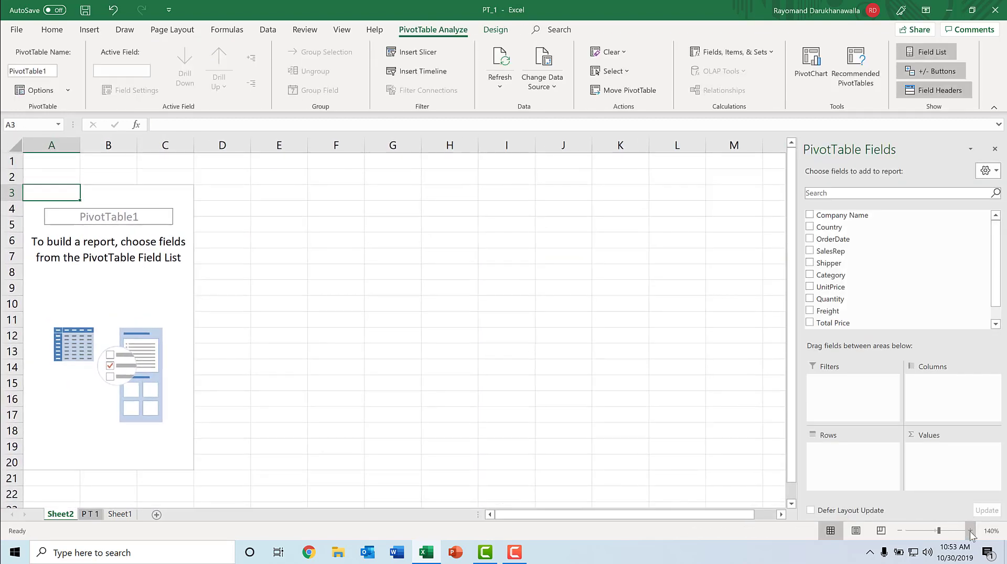
pyautogui.click(970, 531)
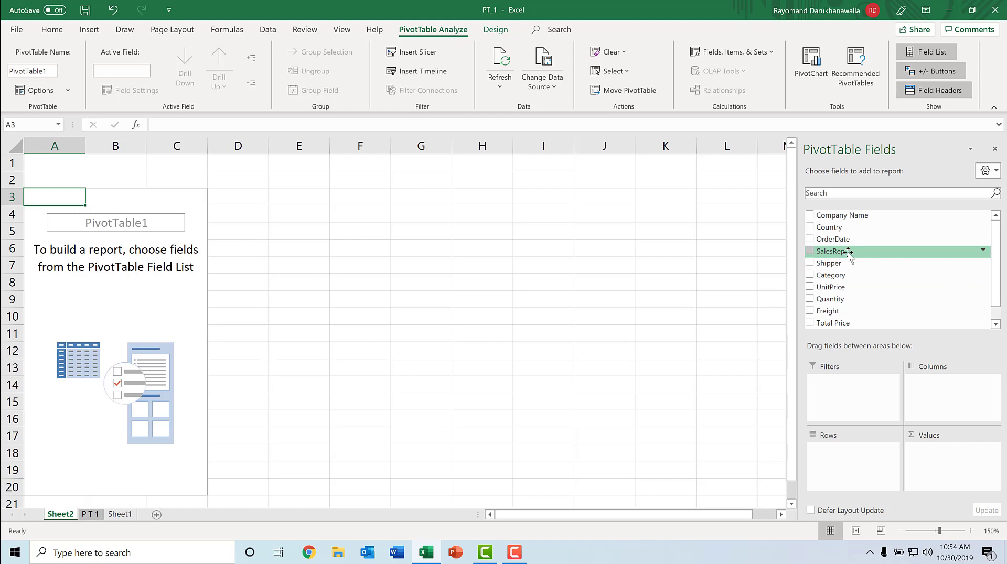
pyautogui.moveTo(848, 255); pyautogui.dragTo(835, 460)
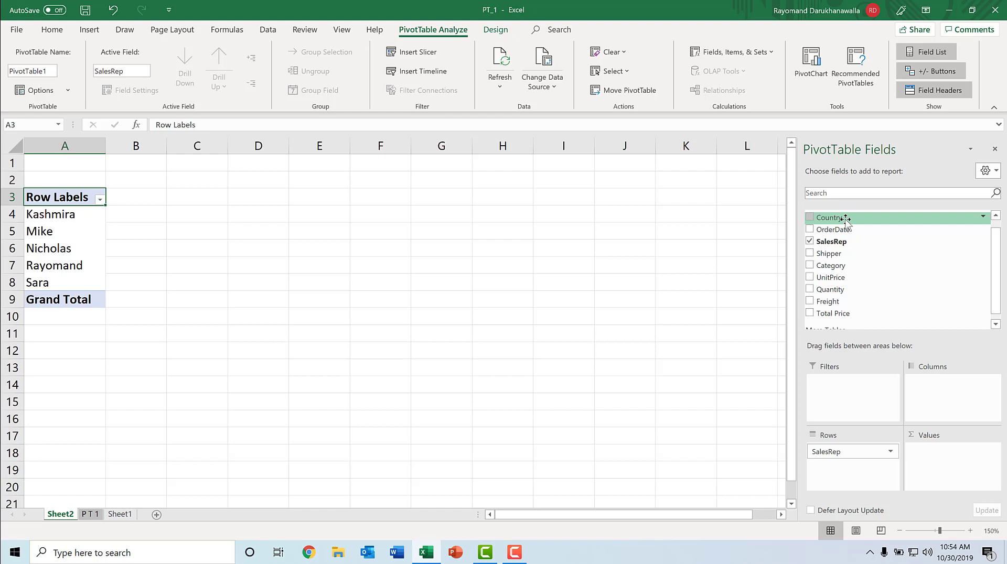
pyautogui.moveTo(845, 219); pyautogui.dragTo(936, 386)
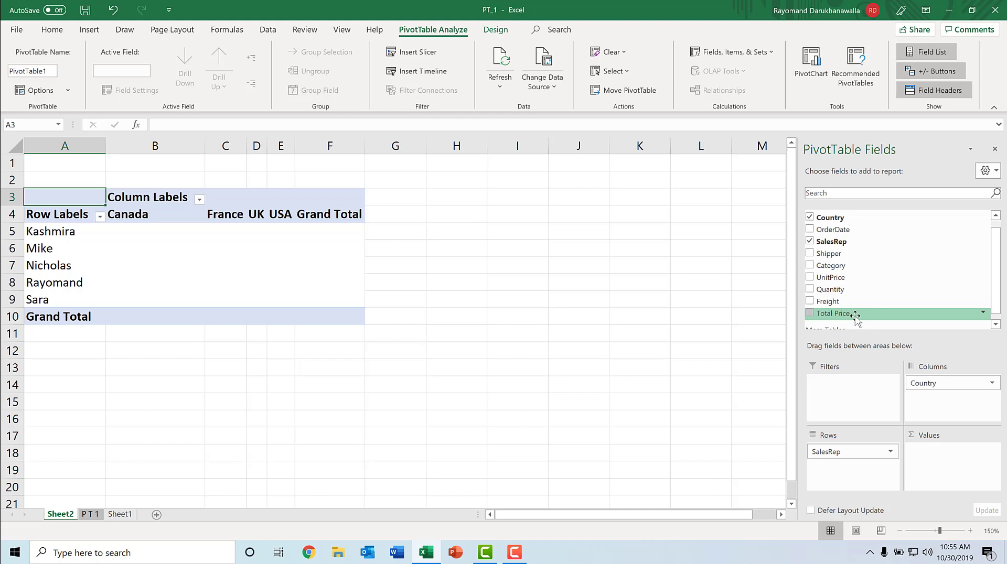
pyautogui.moveTo(855, 316); pyautogui.dragTo(937, 467)
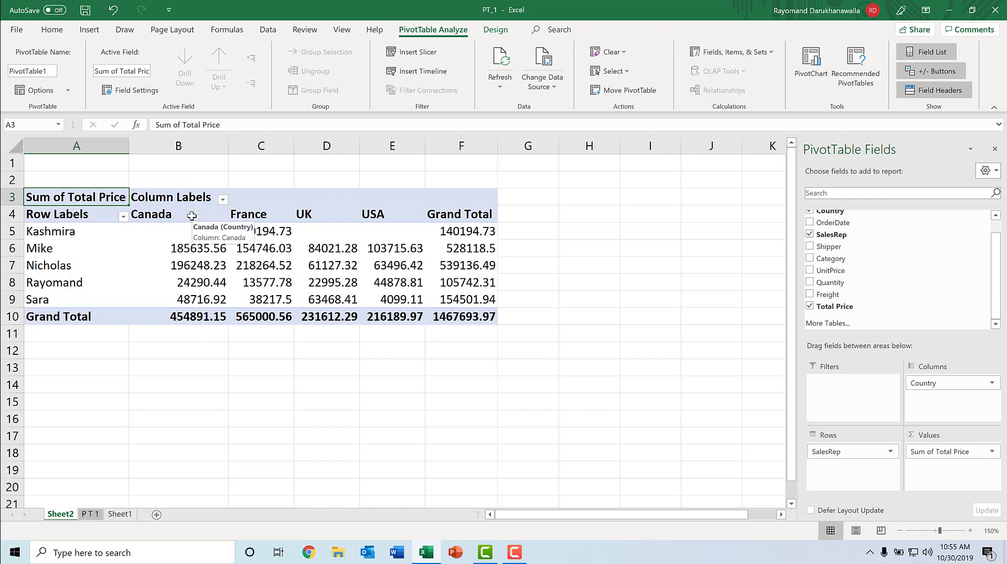
# Center-align the country headers and value cells of the pivot table.
pyautogui.moveTo(185, 214); pyautogui.dragTo(452, 321)
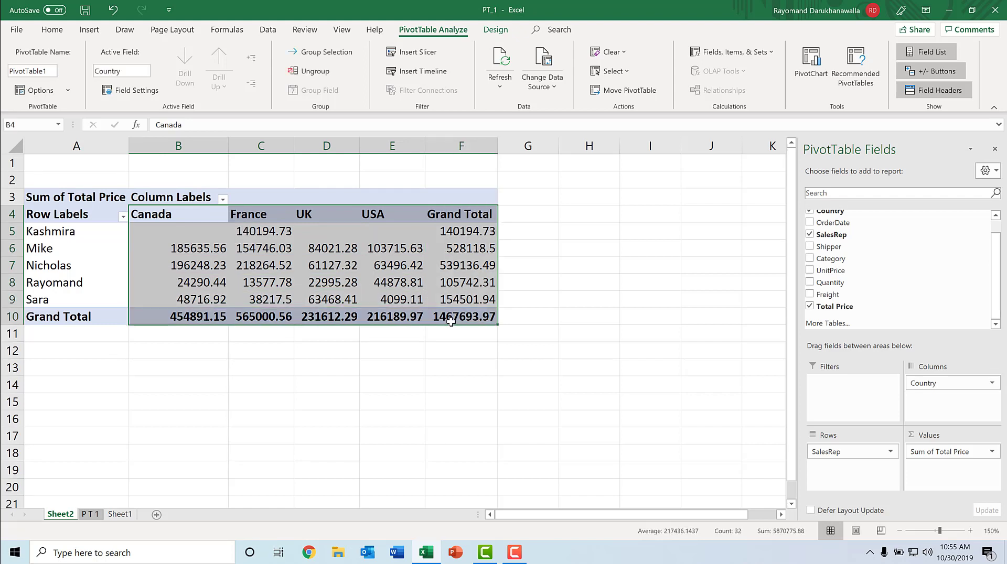
pyautogui.click(52, 30)
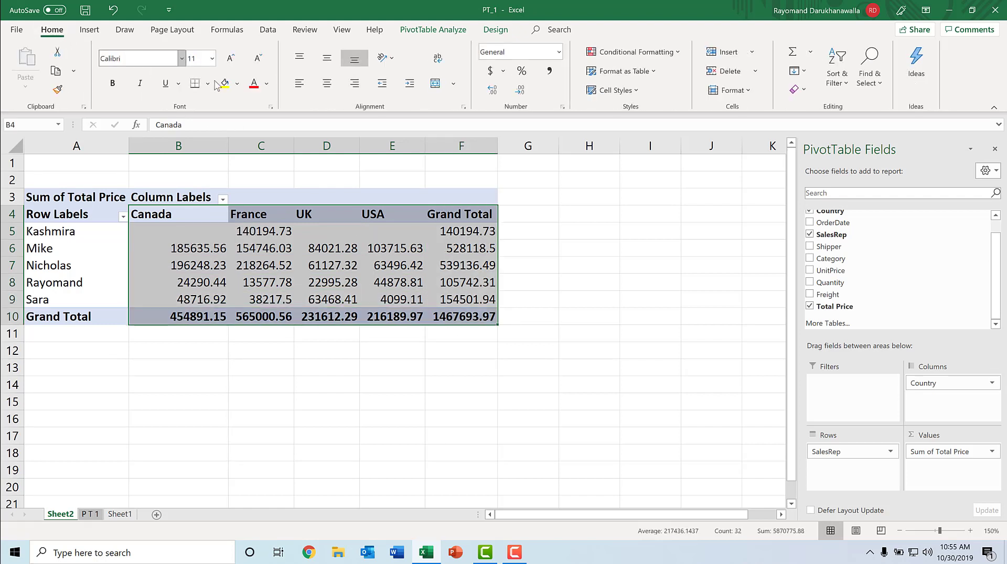
pyautogui.click(327, 83)
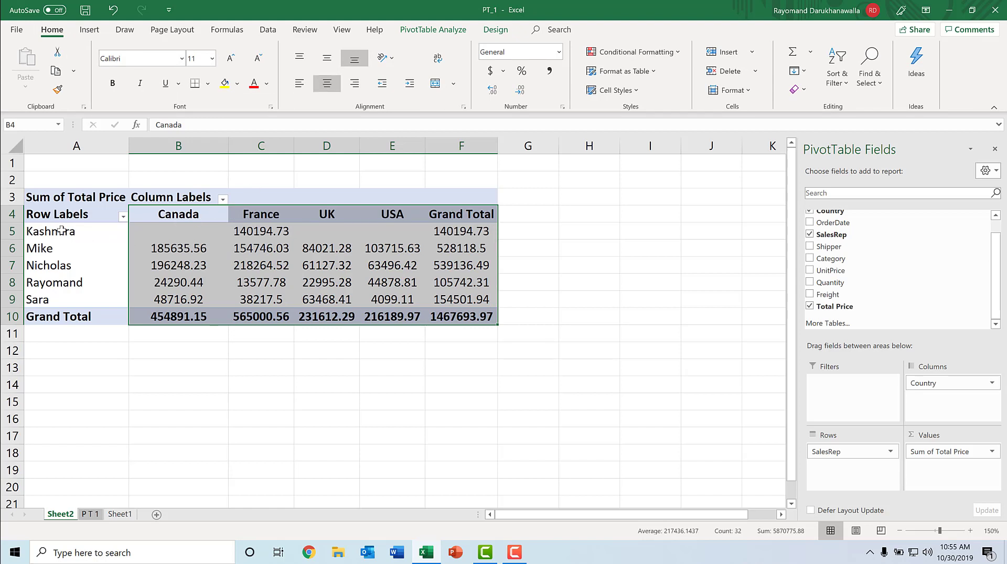
# Apply all borders to the salesperson rows of the pivot table.
pyautogui.moveTo(62, 231); pyautogui.dragTo(445, 304)
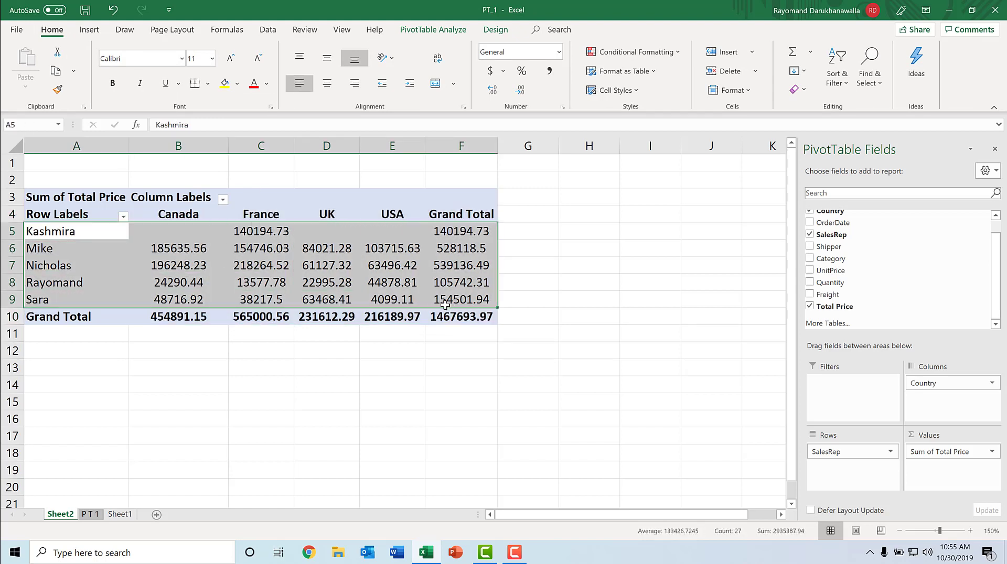
pyautogui.click(207, 85)
pyautogui.click(223, 211)
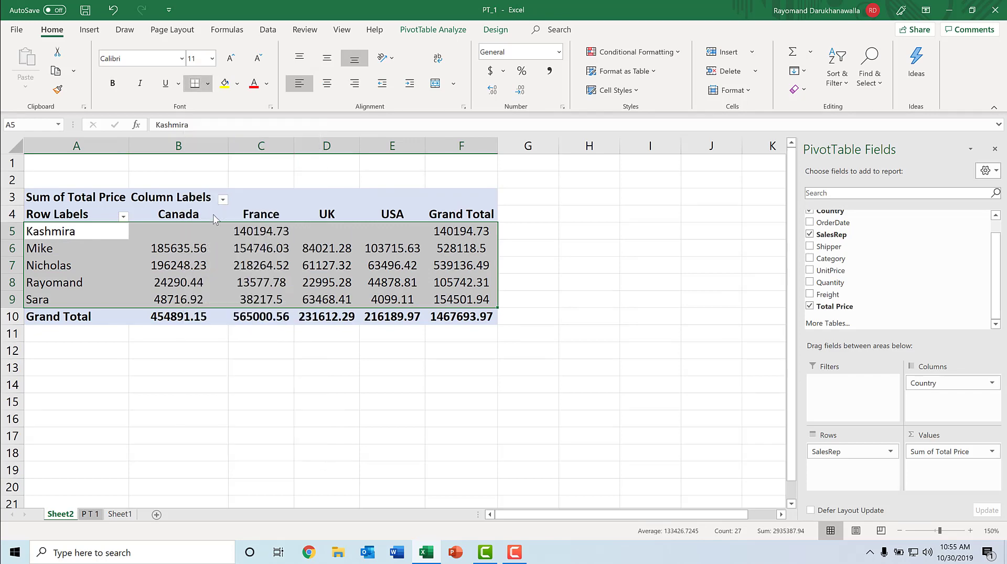
pyautogui.click(233, 346)
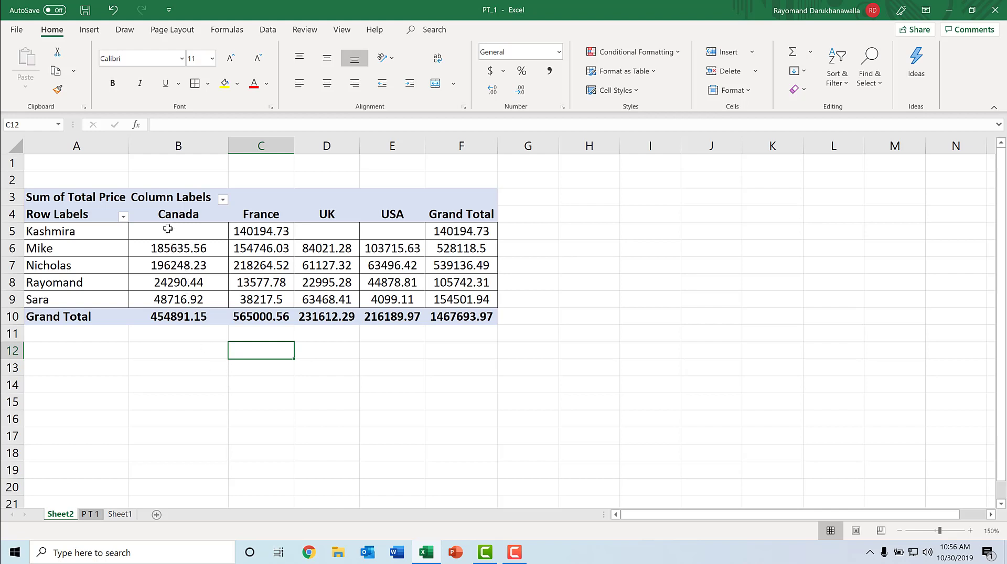
# Format the pivot table's value cells as Accounting.
pyautogui.moveTo(167, 232)
pyautogui.moveTo(167, 232); pyautogui.dragTo(446, 321)
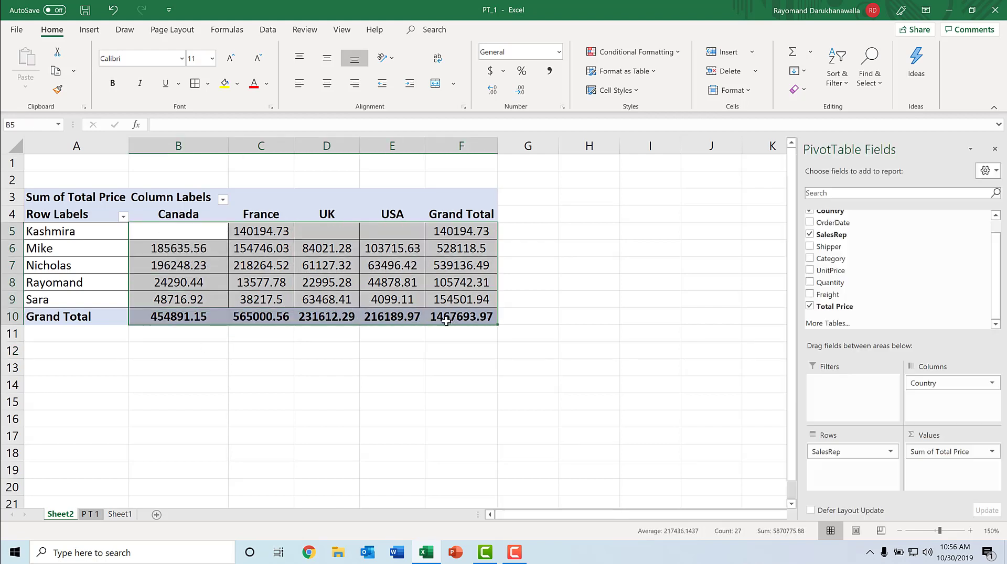
pyautogui.click(559, 52)
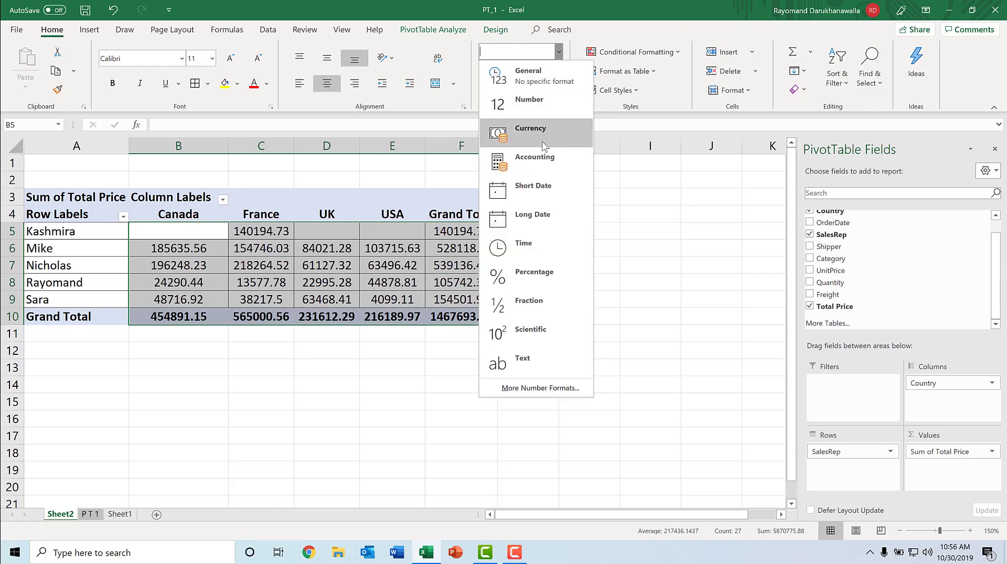
pyautogui.click(537, 167)
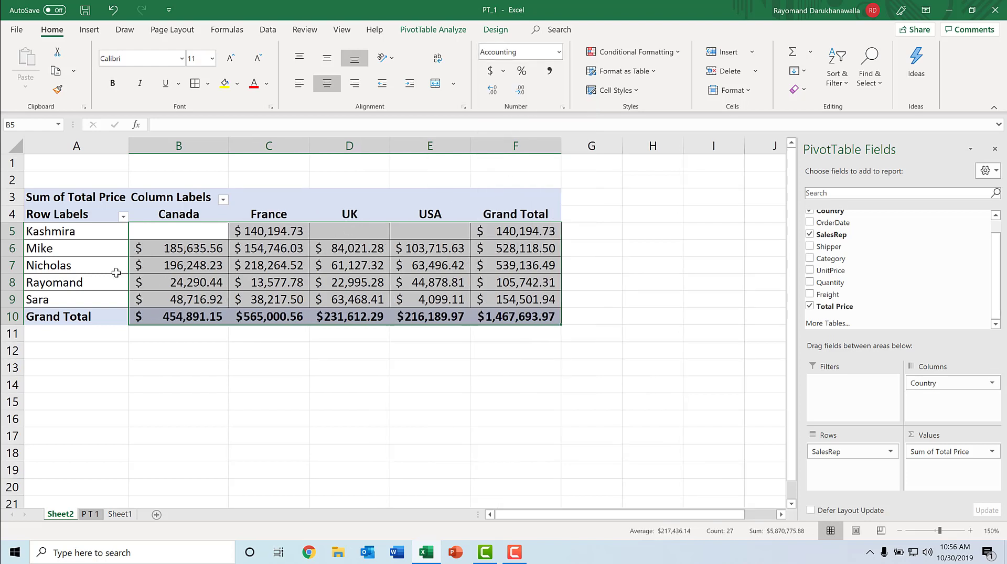
# Replace Country with Shipper as the pivot table's column field.
pyautogui.moveTo(177, 284)
pyautogui.moveTo(202, 215)
pyautogui.moveTo(931, 385); pyautogui.dragTo(894, 252)
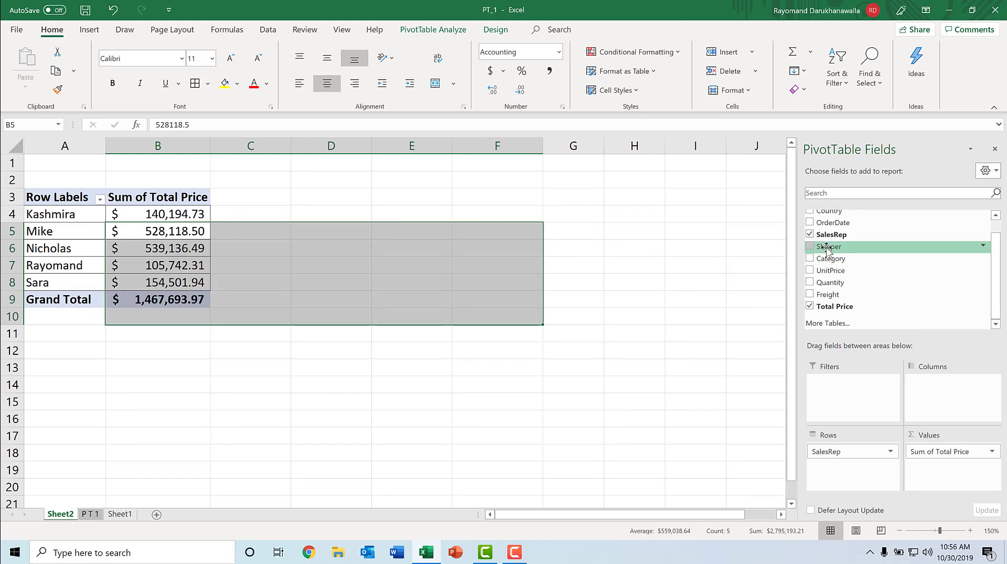
pyautogui.moveTo(826, 250); pyautogui.dragTo(936, 398)
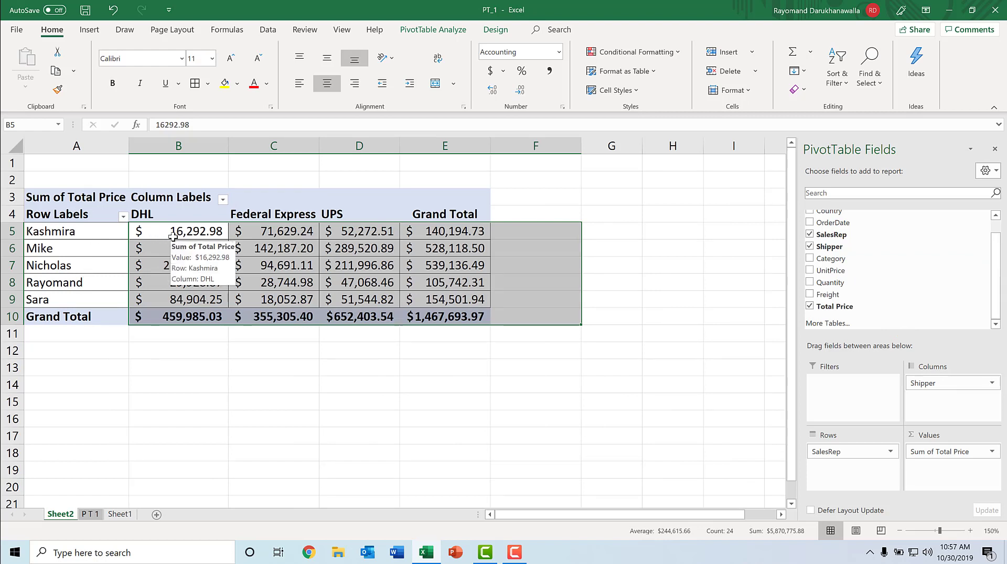
# Add Country to the pivot rows above SalesRep.
pyautogui.click(100, 233)
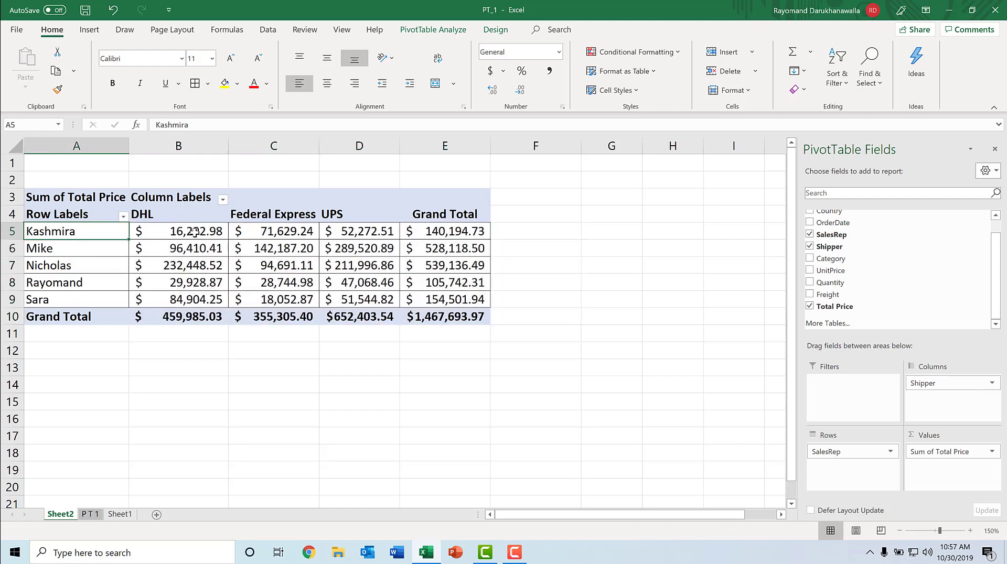
pyautogui.click(189, 235)
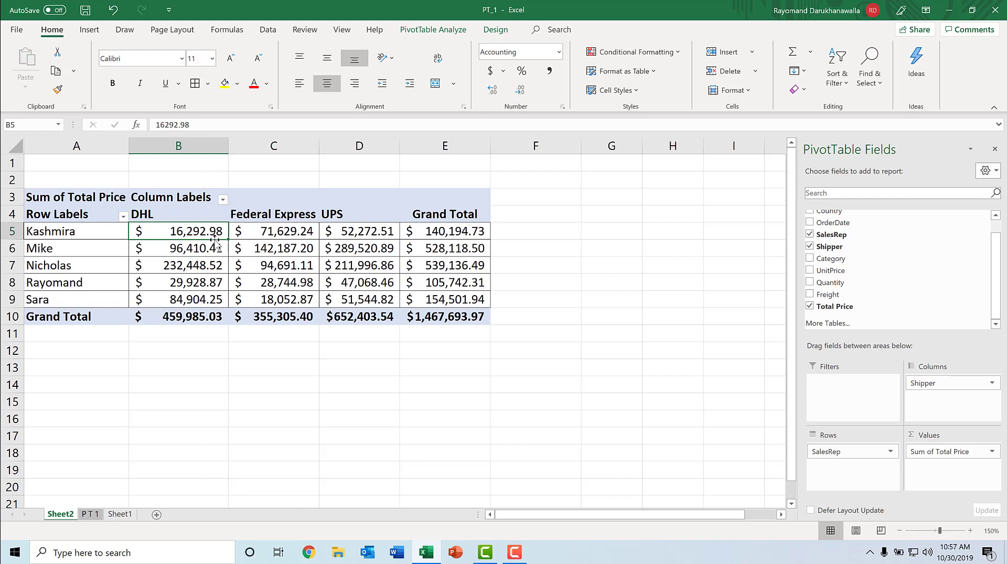
pyautogui.click(268, 236)
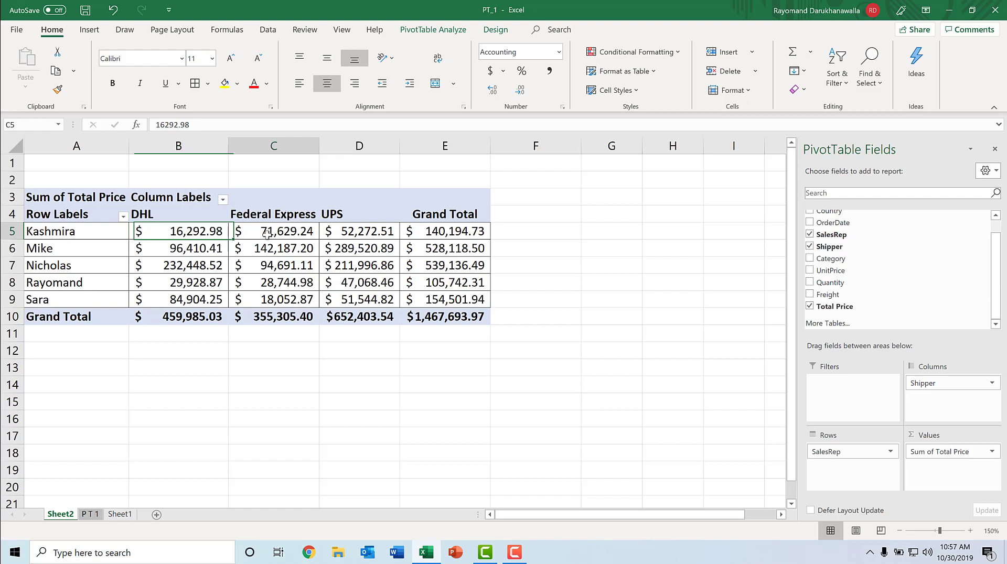
pyautogui.click(348, 232)
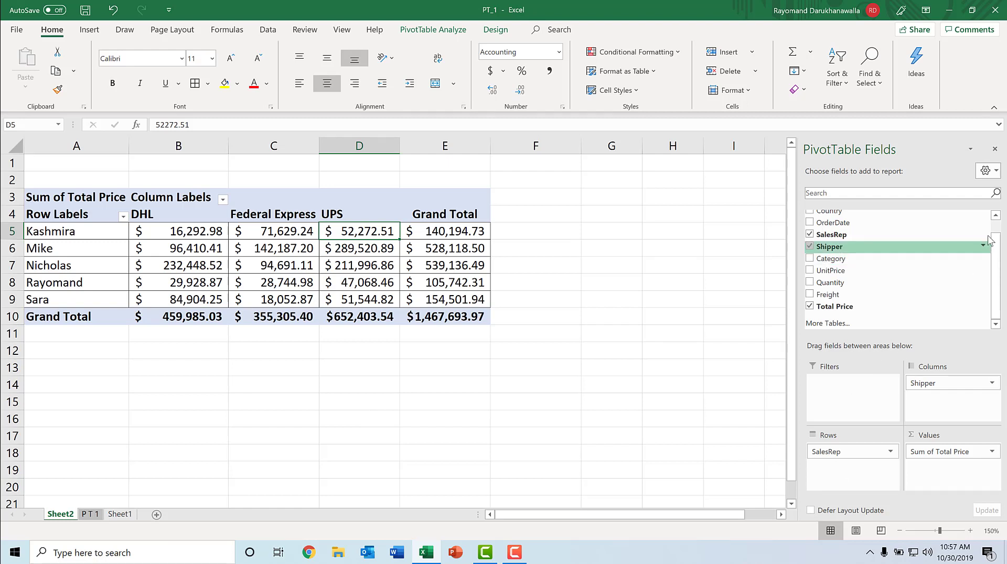
pyautogui.click(996, 217)
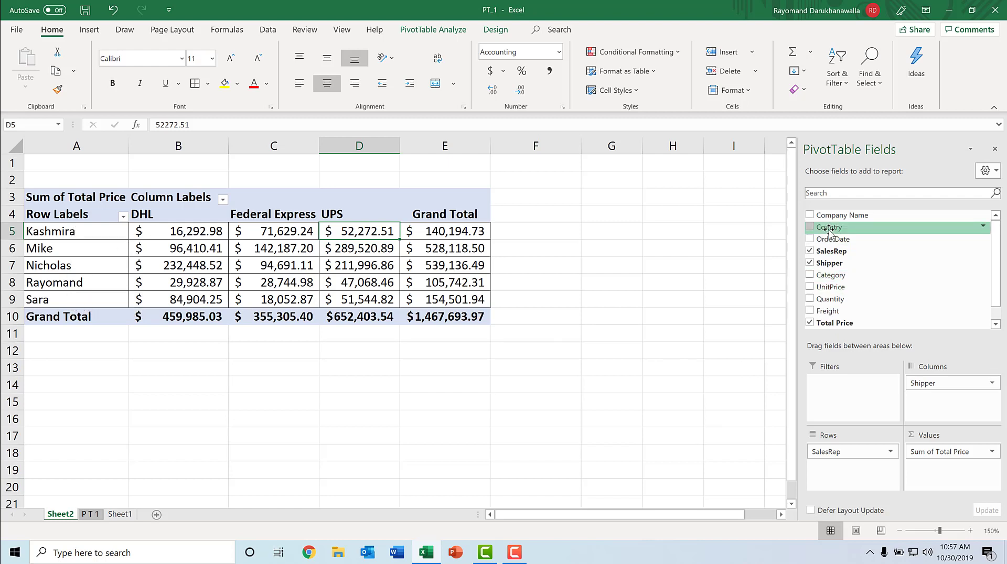
pyautogui.moveTo(828, 229); pyautogui.dragTo(861, 456)
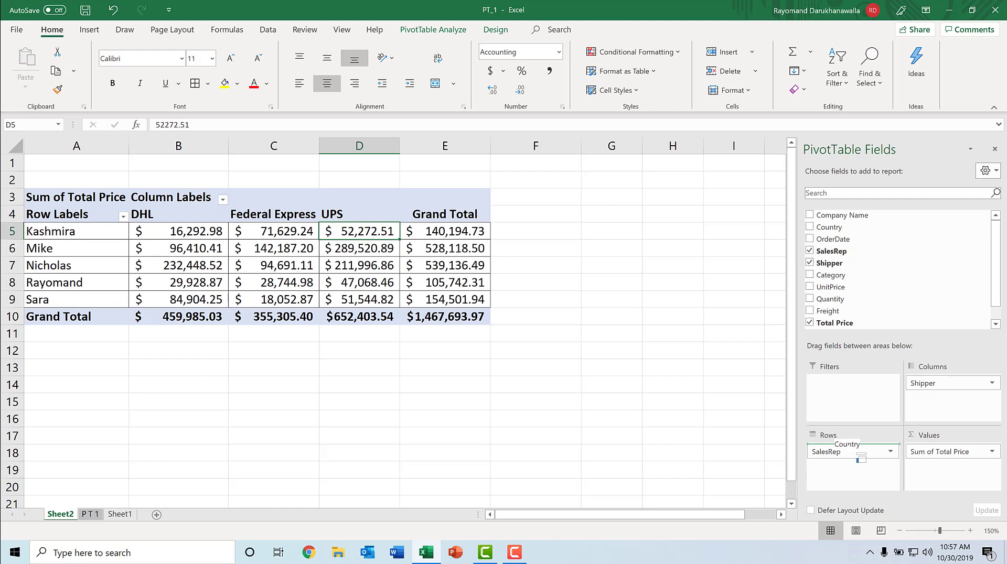
pyautogui.moveTo(861, 456); pyautogui.dragTo(877, 476)
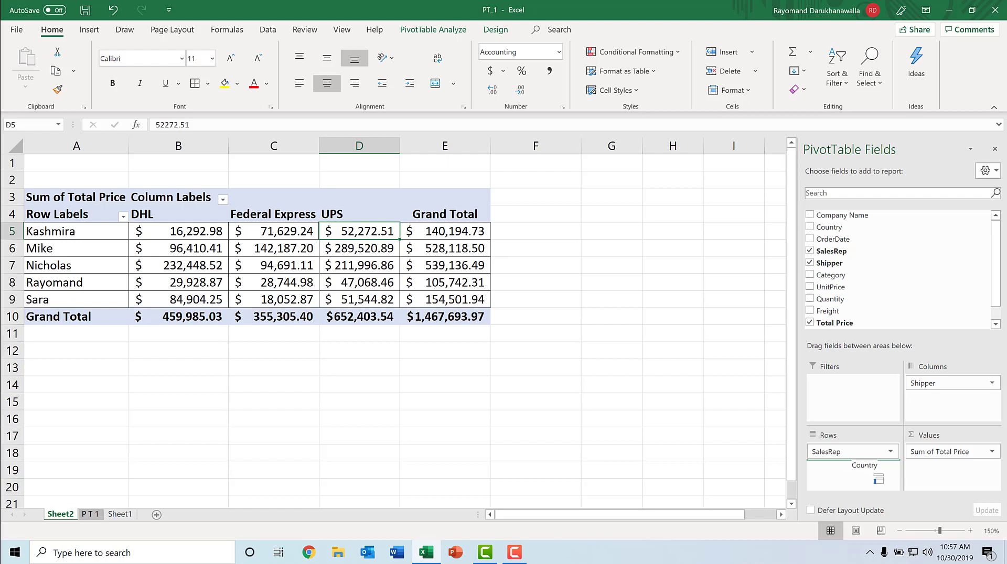
pyautogui.moveTo(878, 475); pyautogui.dragTo(862, 459)
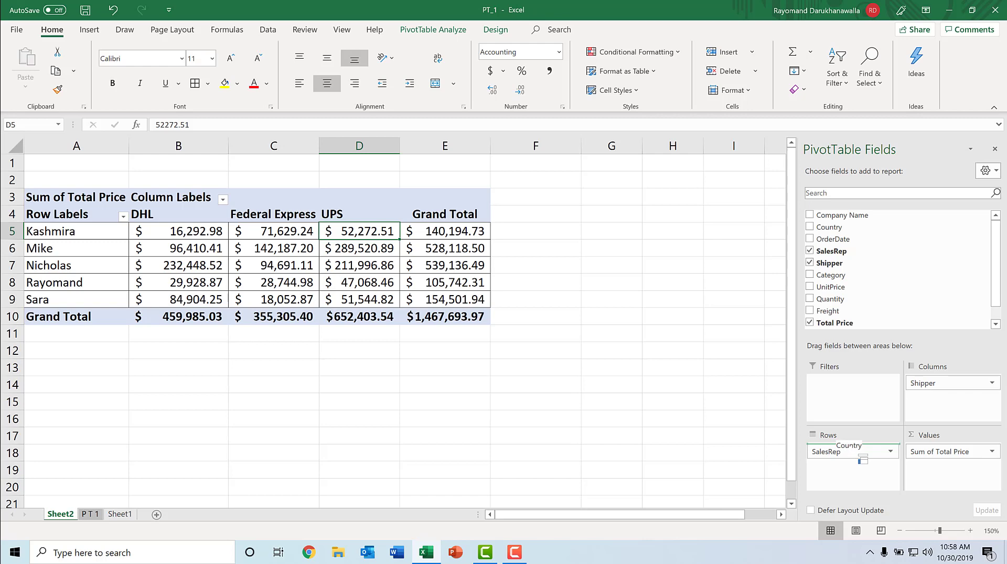
pyautogui.moveTo(862, 459); pyautogui.dragTo(862, 457)
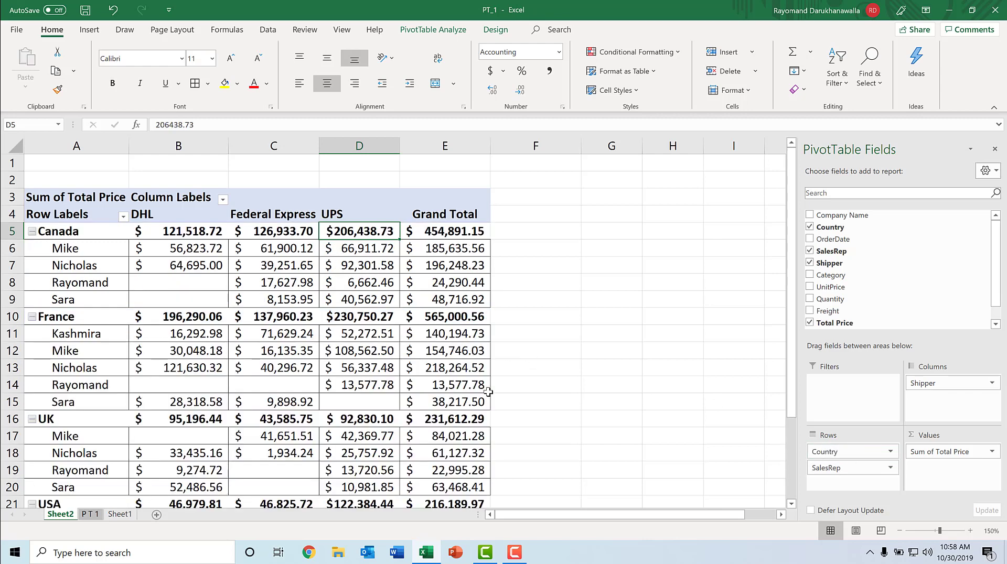
# Review the totals per country and salesperson for each shipper.
pyautogui.click(898, 531)
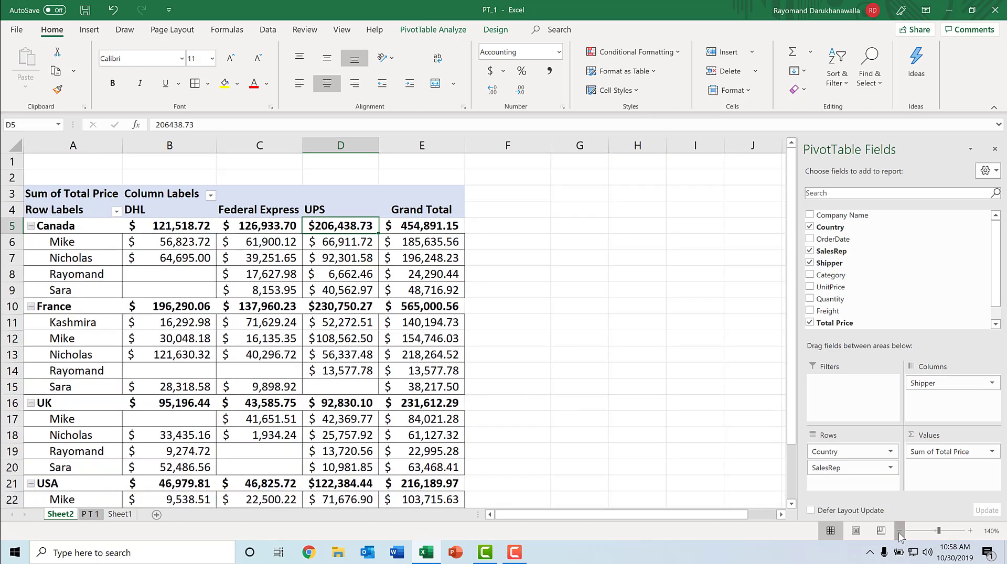
pyautogui.click(899, 531)
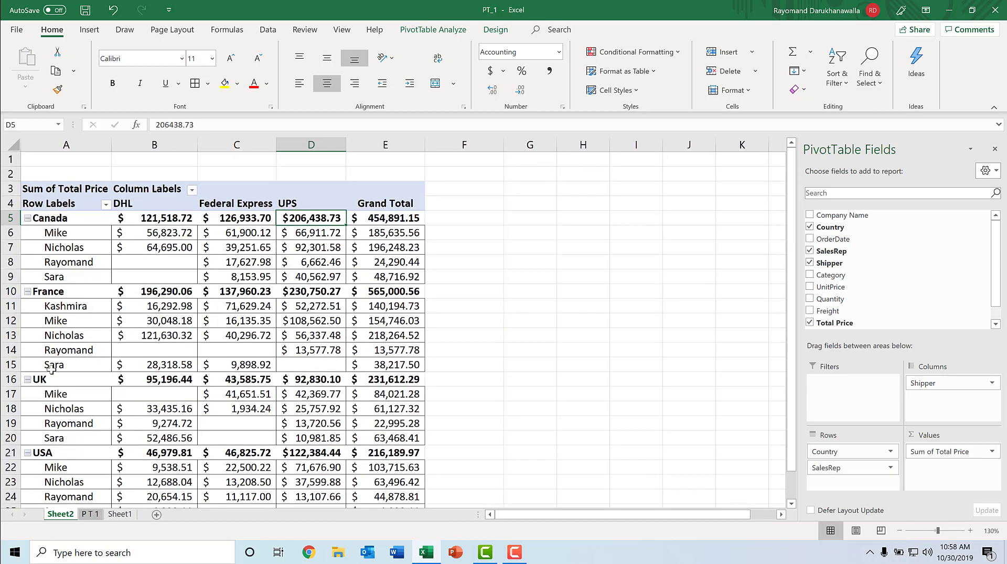
pyautogui.click(77, 235)
pyautogui.click(153, 232)
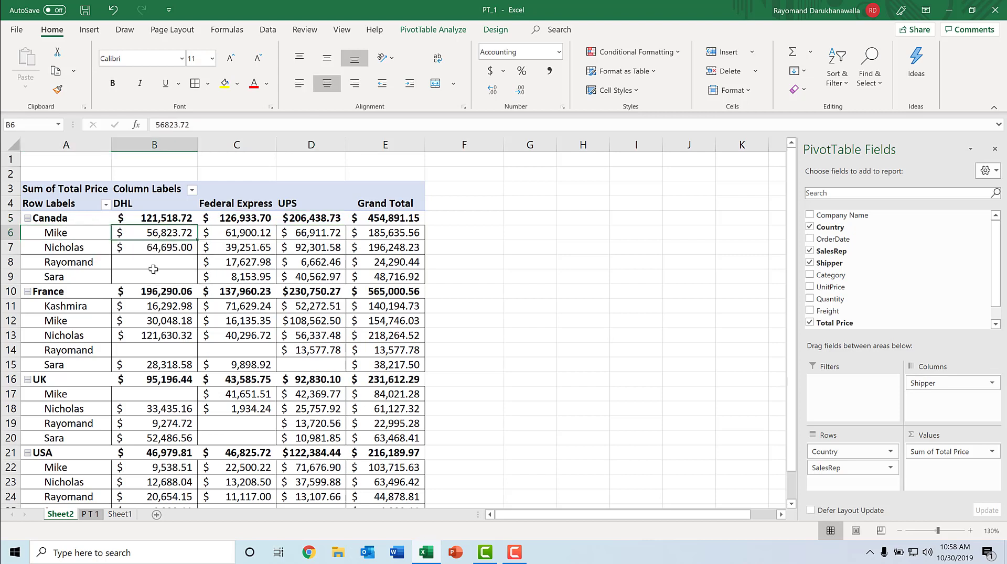
pyautogui.moveTo(156, 271)
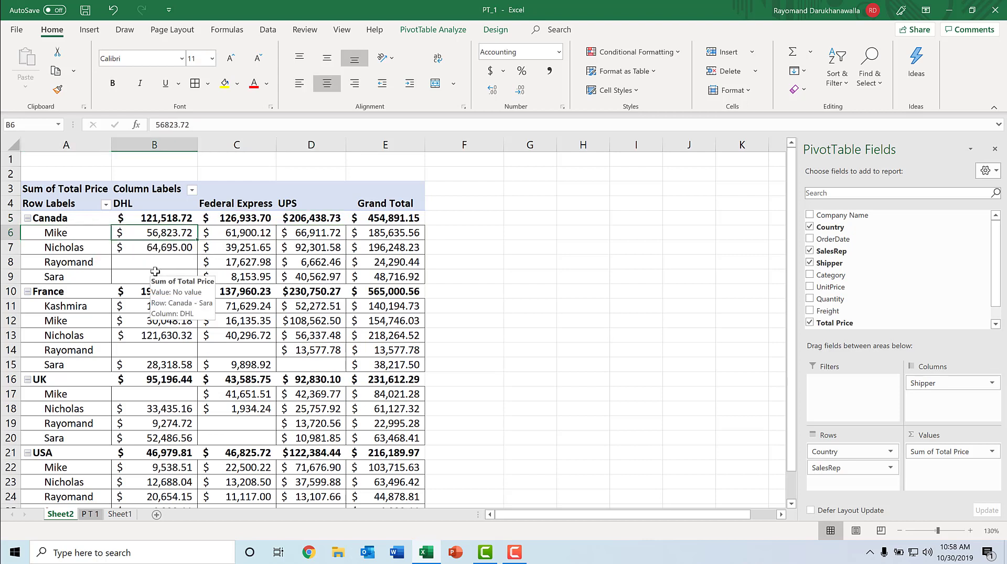
pyautogui.click(152, 249)
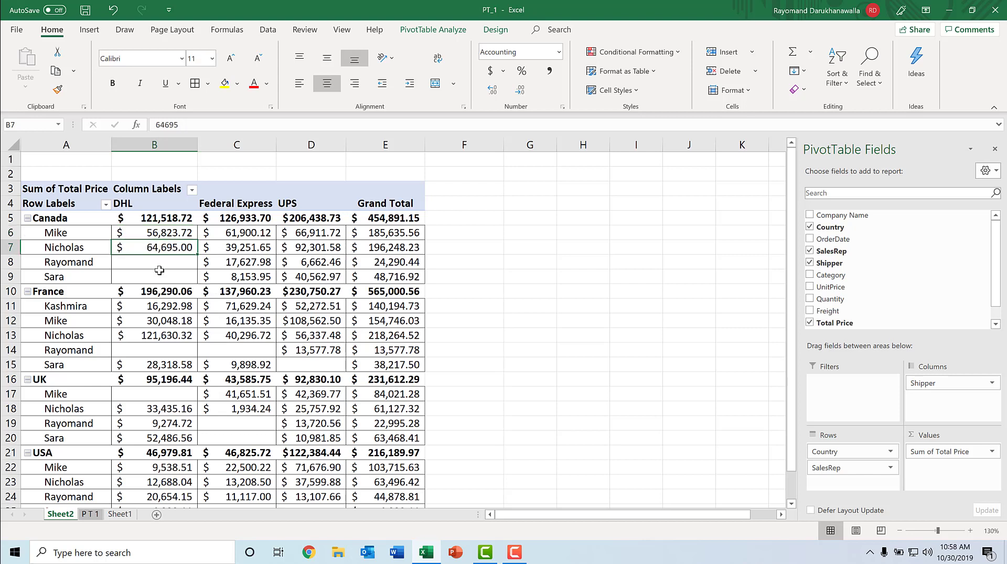
pyautogui.click(155, 264)
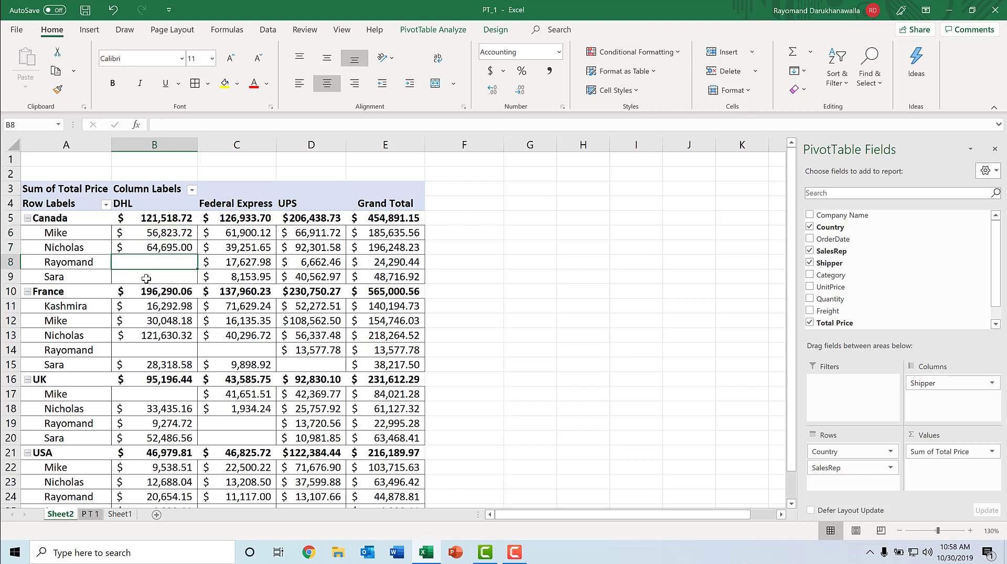
# Collapse every country group in the pivot table so only the country totals per shipper show.
pyautogui.click(146, 277)
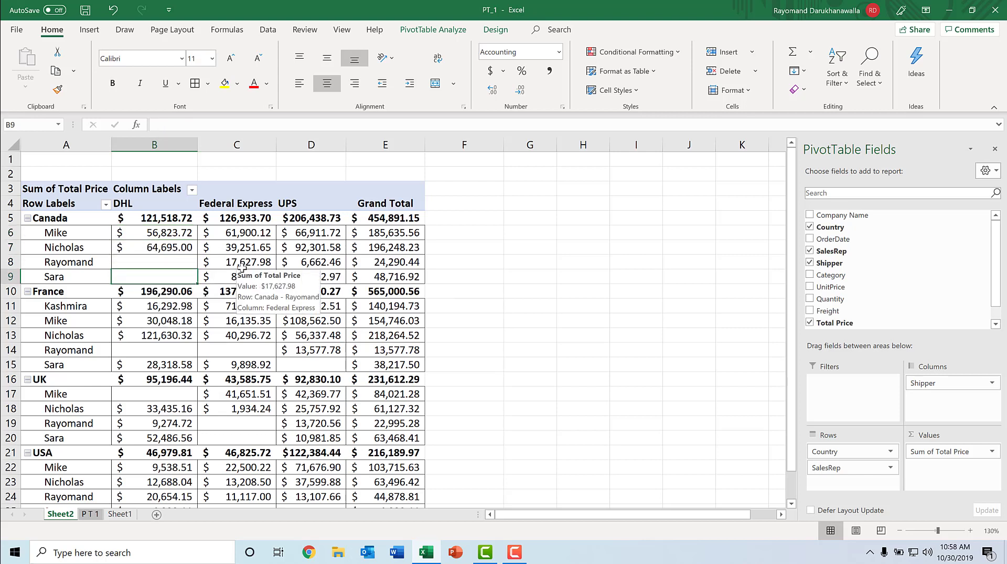
pyautogui.moveTo(378, 306)
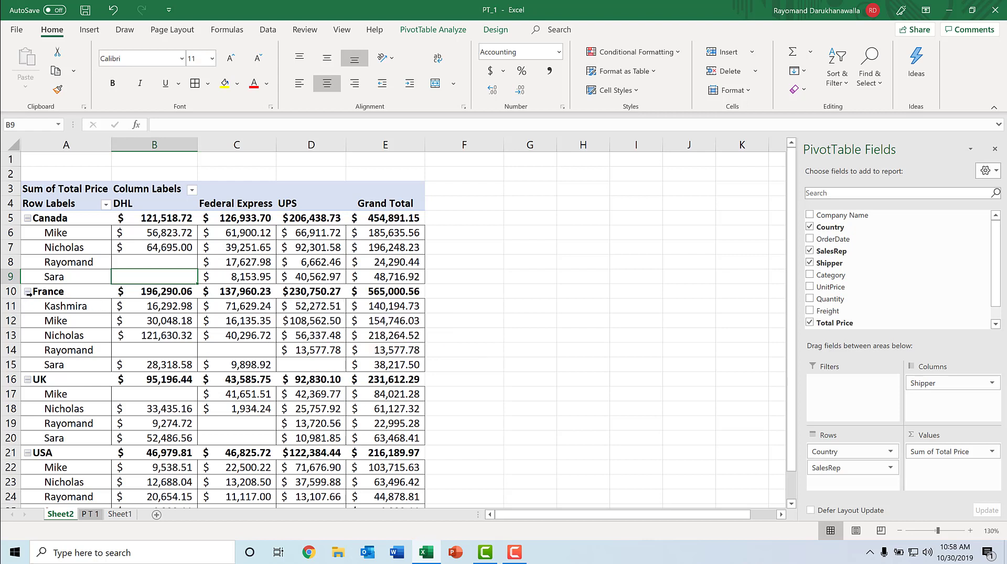
pyautogui.click(28, 292)
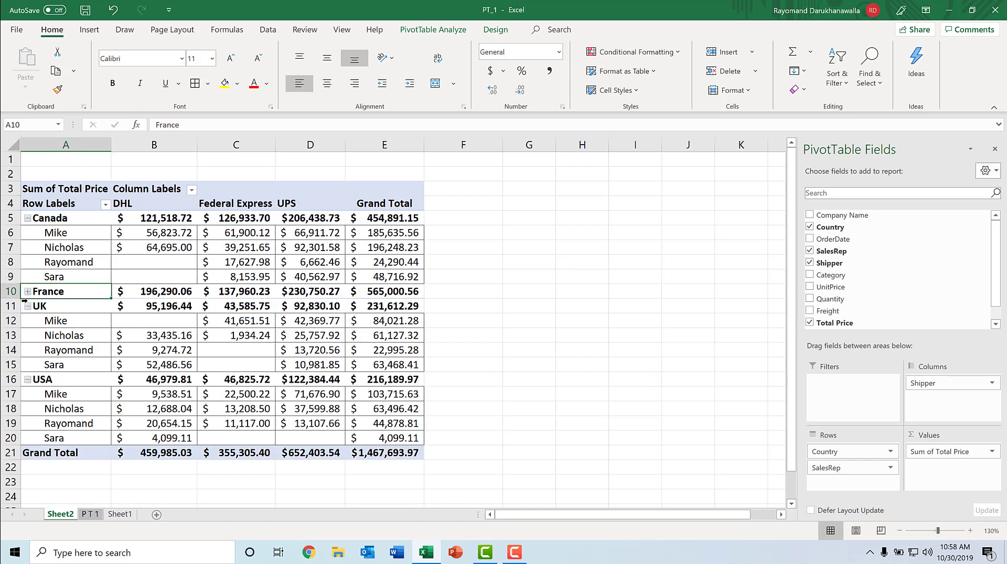
pyautogui.click(31, 312)
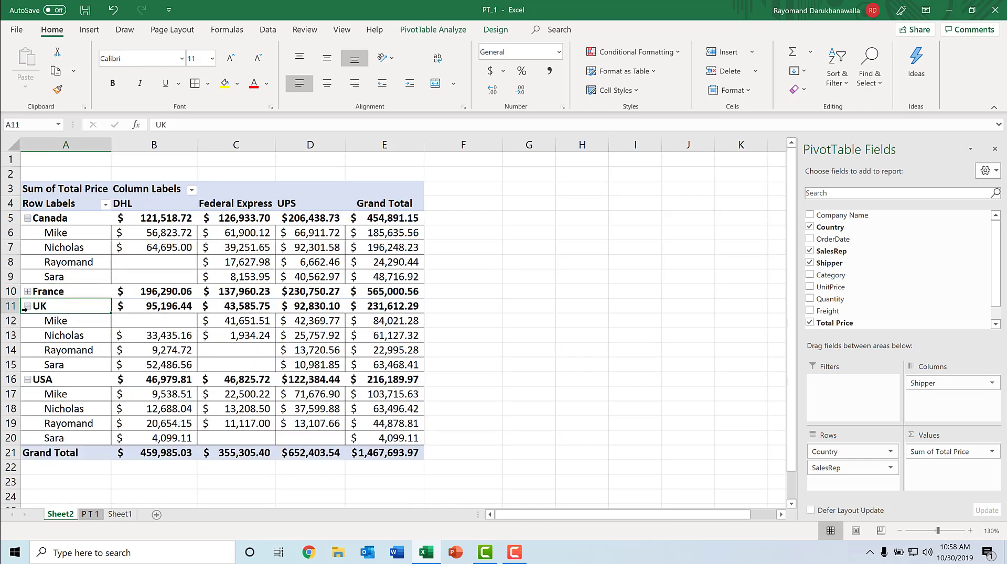
pyautogui.click(28, 306)
pyautogui.click(28, 321)
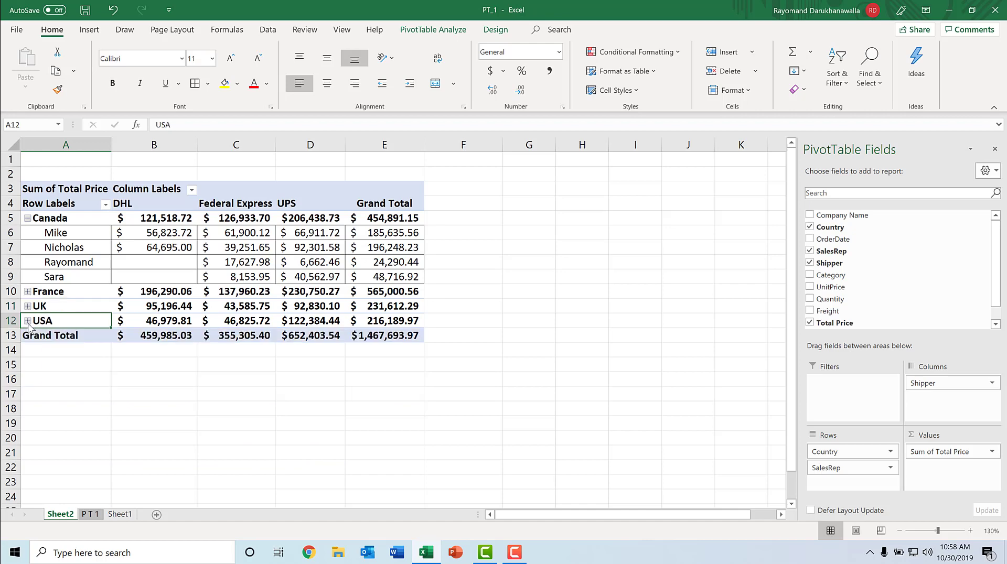
pyautogui.click(31, 218)
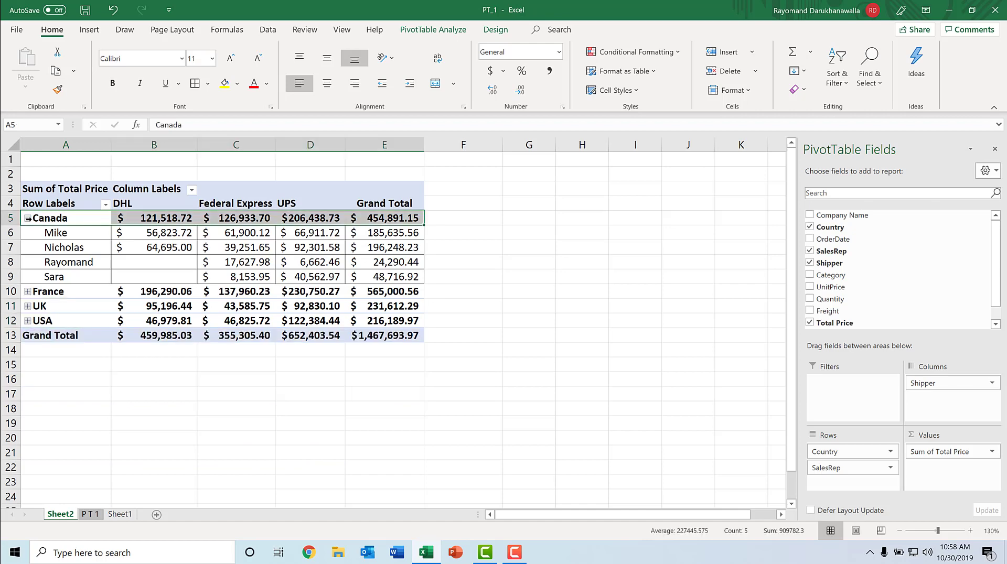
pyautogui.click(27, 218)
pyautogui.click(27, 218)
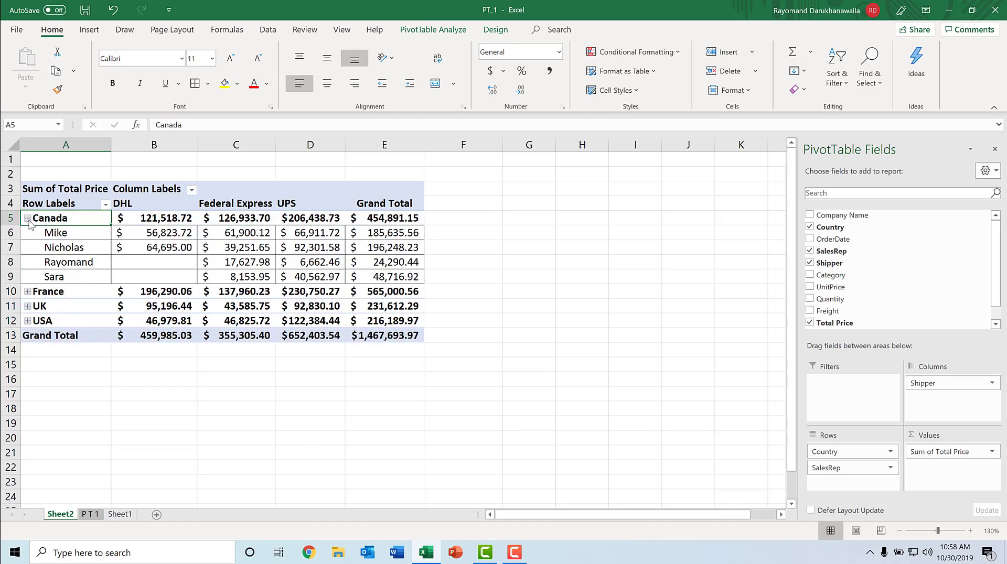
pyautogui.click(27, 218)
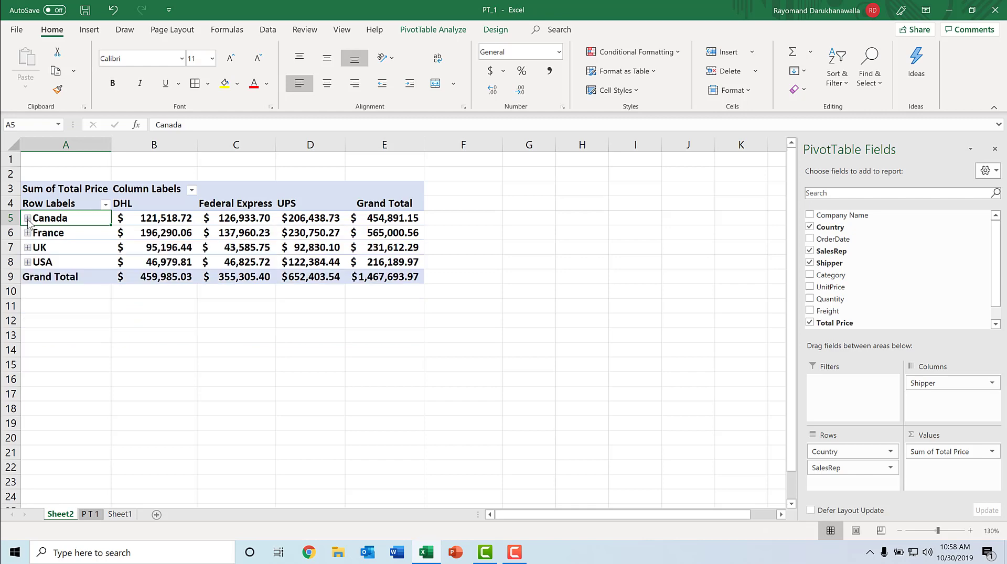
# Expand every country group again to show the salespeople under each country.
pyautogui.click(27, 218)
pyautogui.click(28, 292)
pyautogui.click(27, 292)
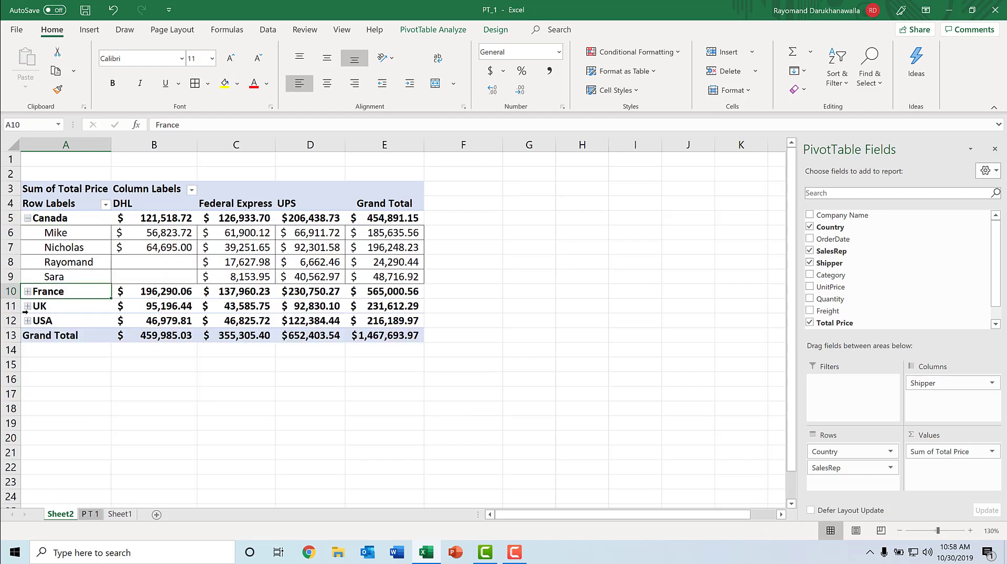
pyautogui.click(30, 307)
pyautogui.click(28, 292)
pyautogui.click(28, 292)
pyautogui.click(27, 292)
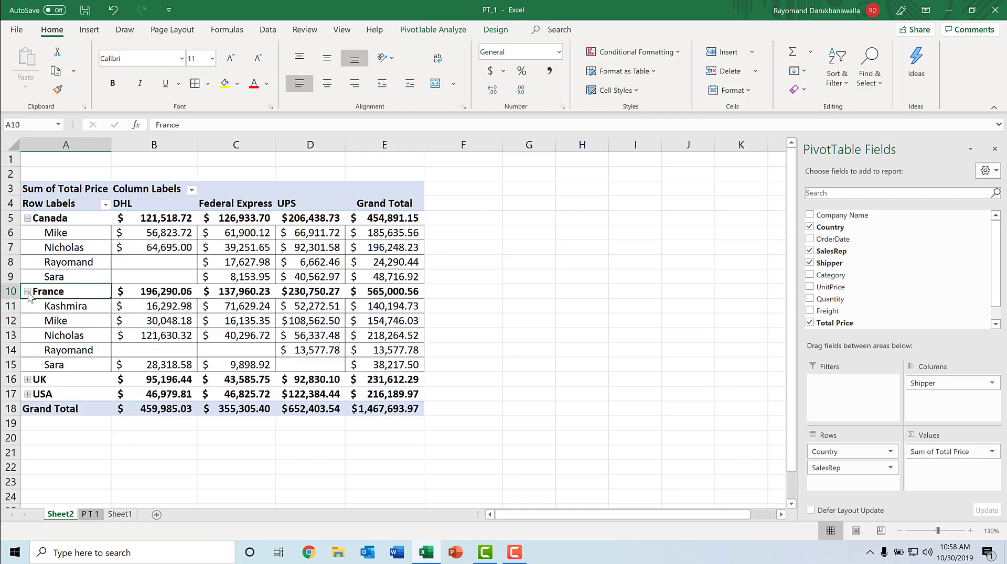
pyautogui.click(26, 386)
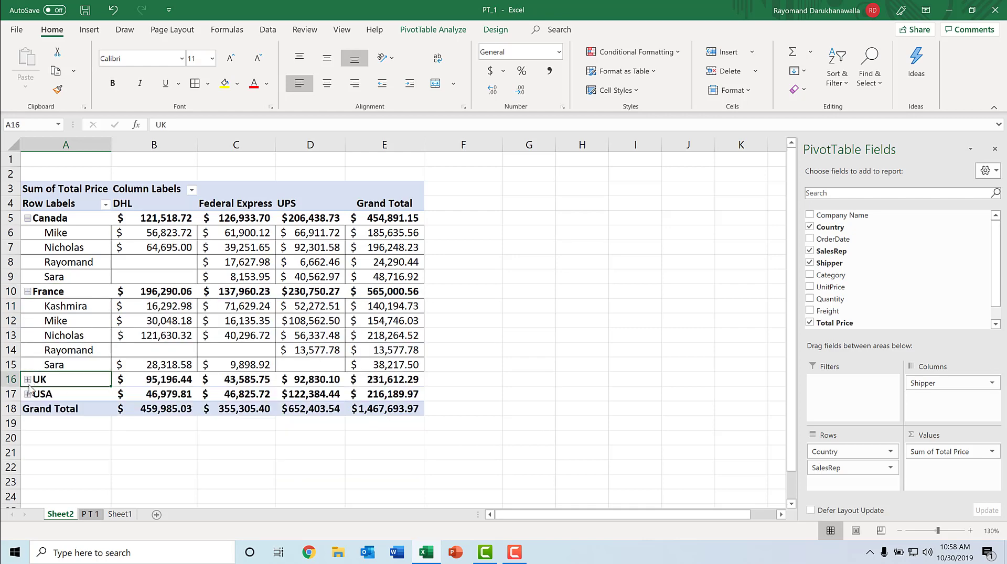
pyautogui.click(28, 395)
pyautogui.click(28, 394)
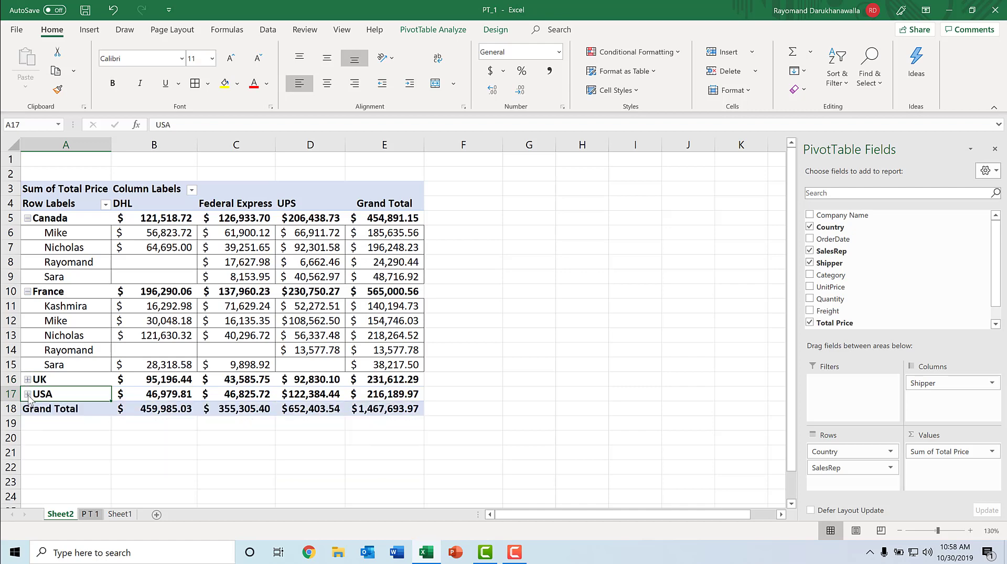
pyautogui.click(28, 395)
pyautogui.click(28, 380)
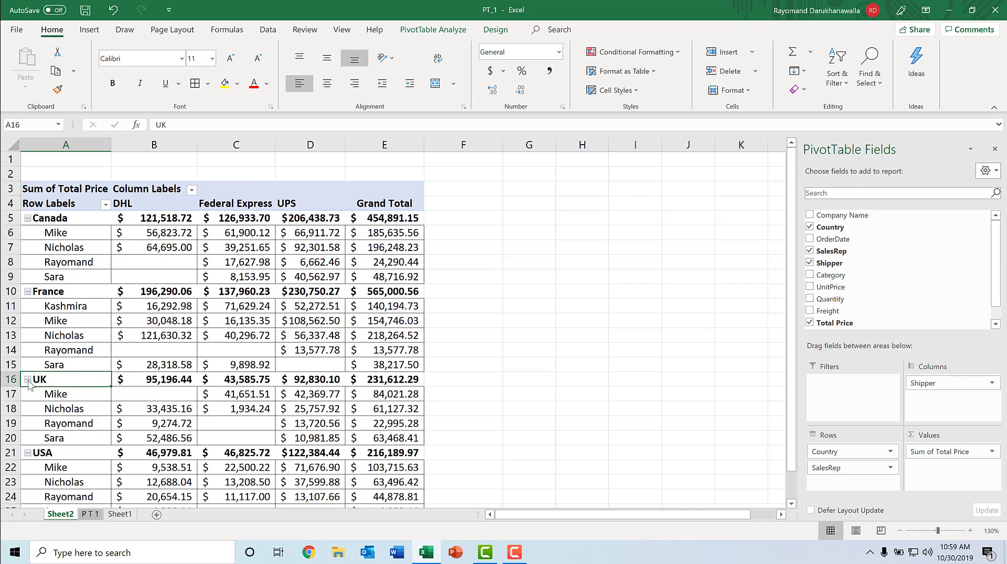
pyautogui.moveTo(387, 411)
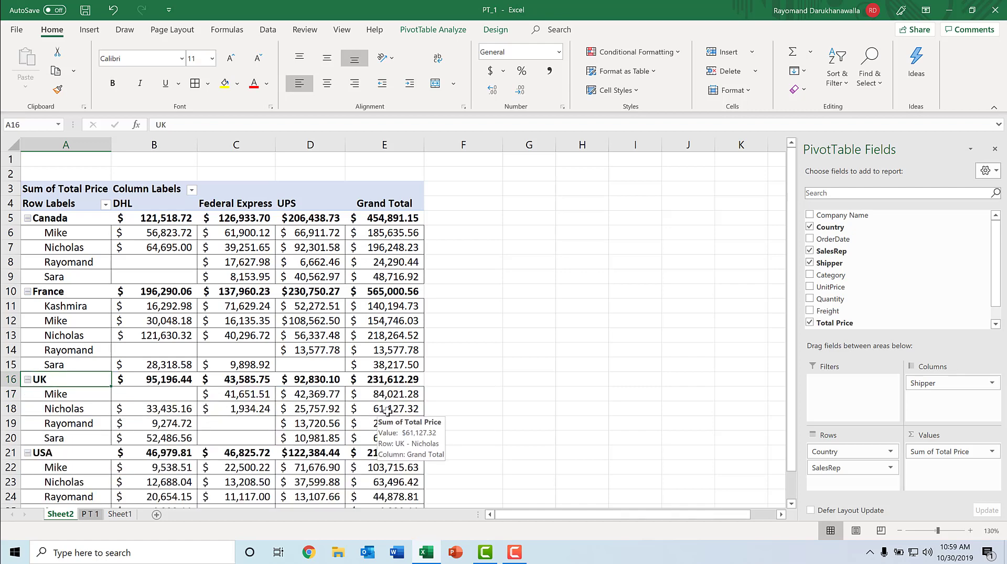